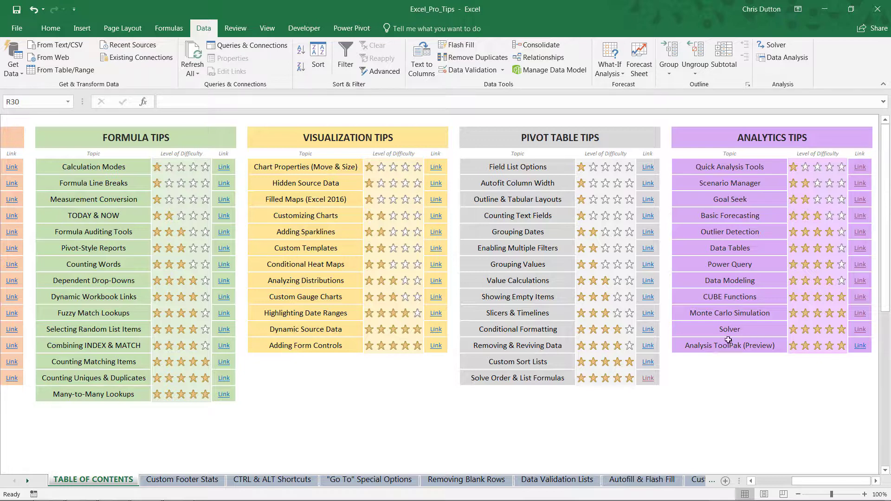
Open the Solver sheet from the table of contents and check that Solver Add-in is enabled among the Excel Add-ins.
click(860, 329)
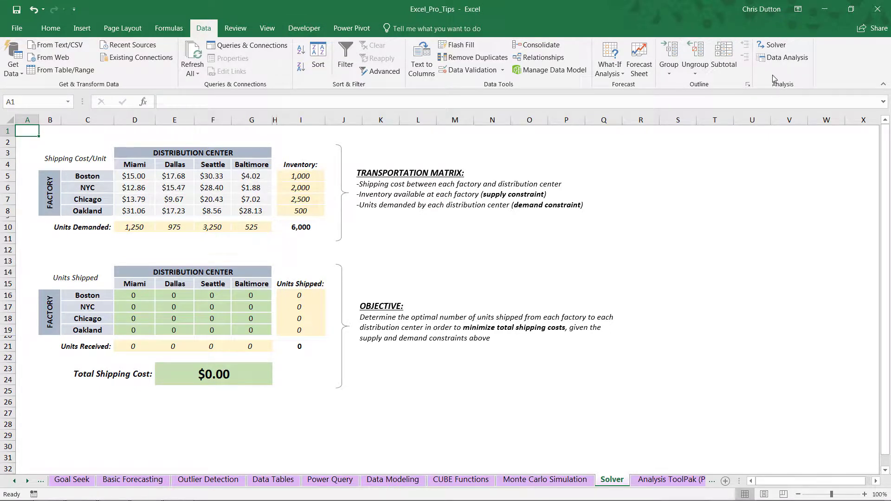
click(21, 29)
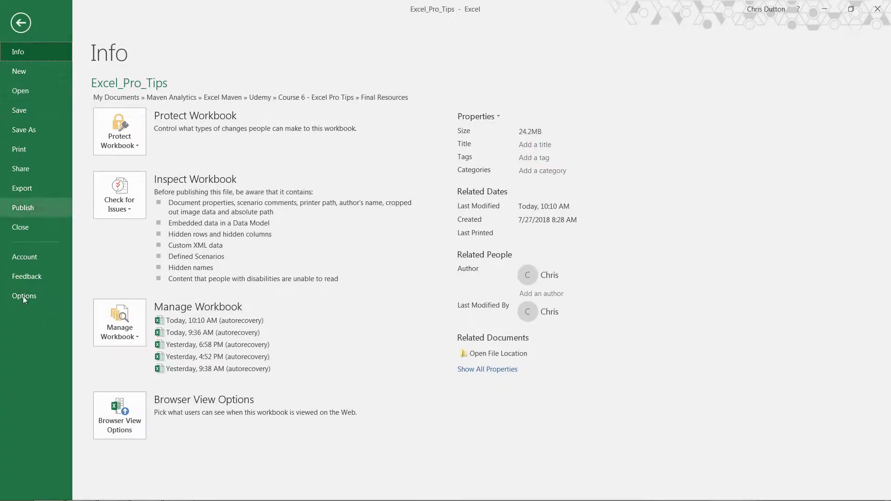
click(23, 291)
click(227, 242)
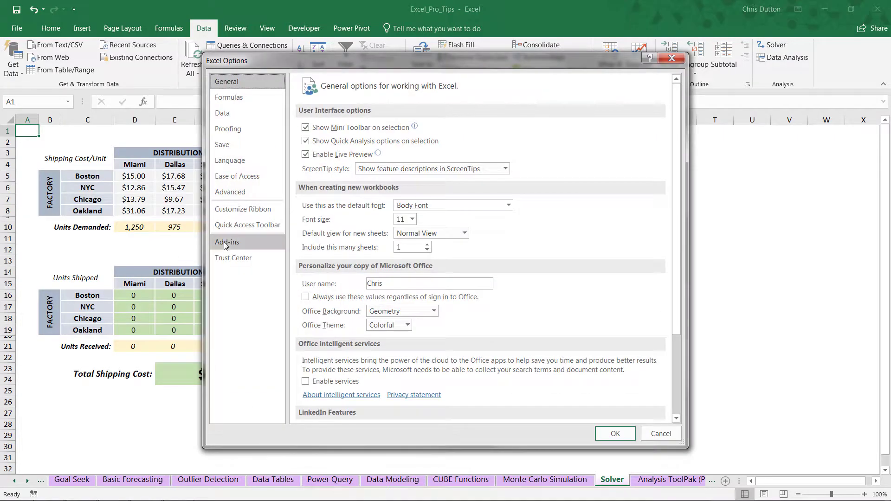
click(410, 412)
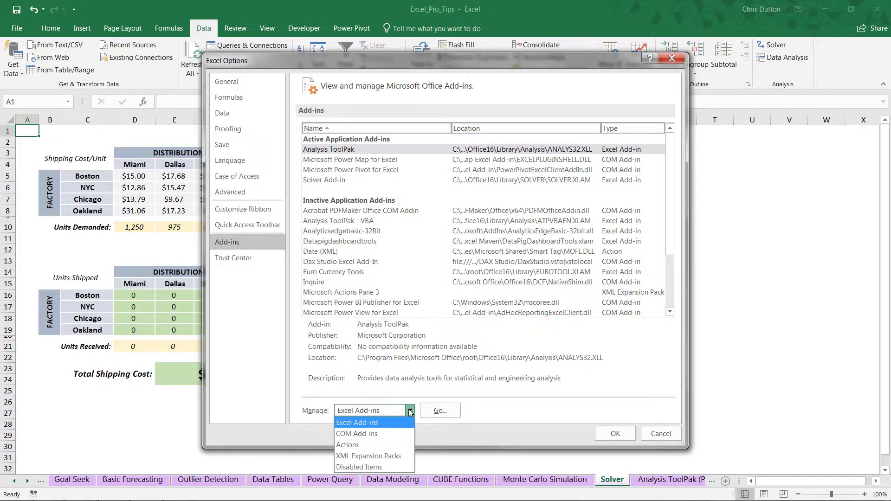
click(361, 423)
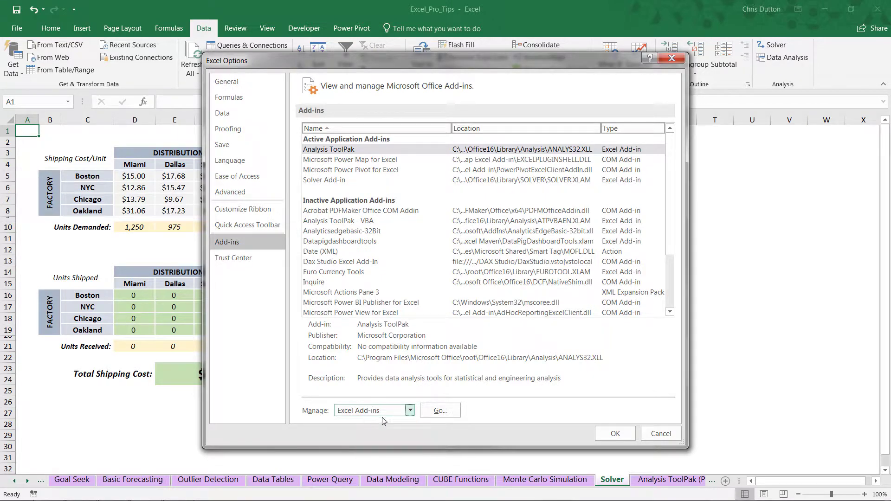
click(441, 410)
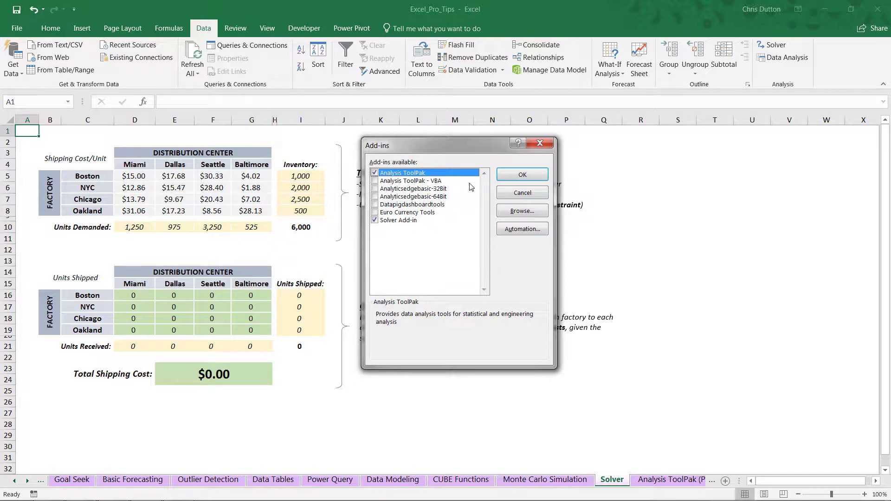
click(526, 176)
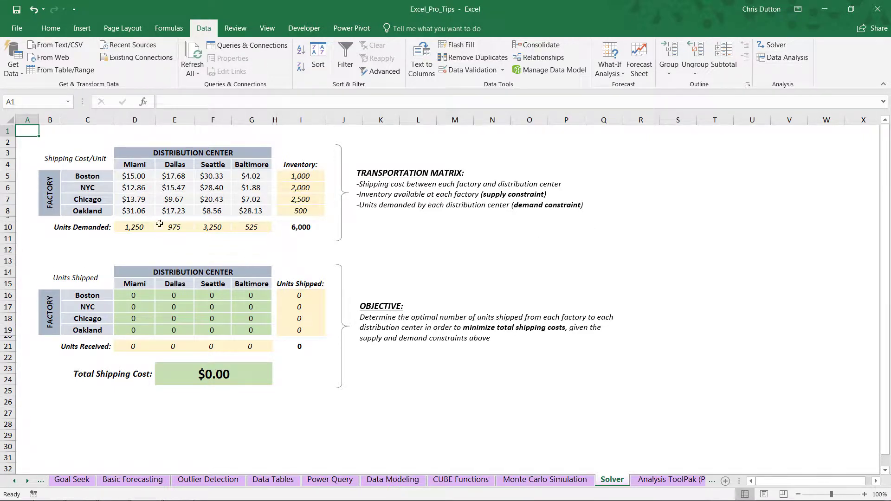
Examine the per-unit shipping costs between factories and distribution centers, and the inventory available at each factory.
drag(122, 180, 246, 210)
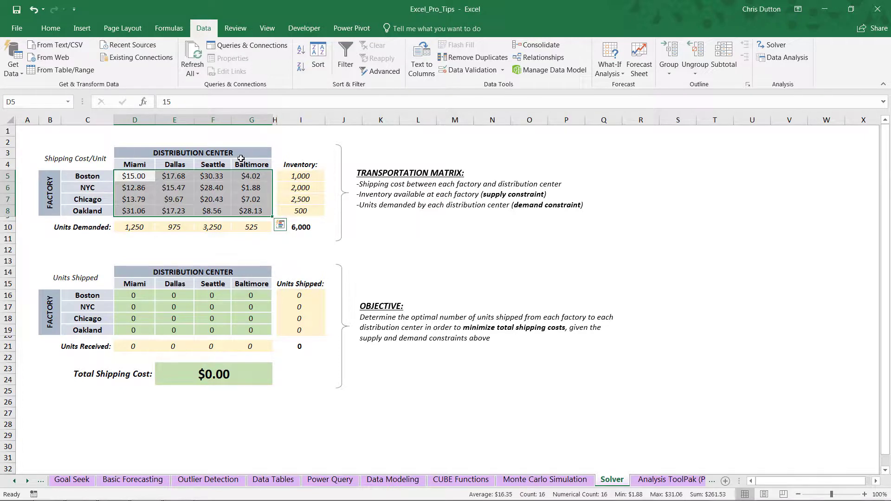
click(97, 175)
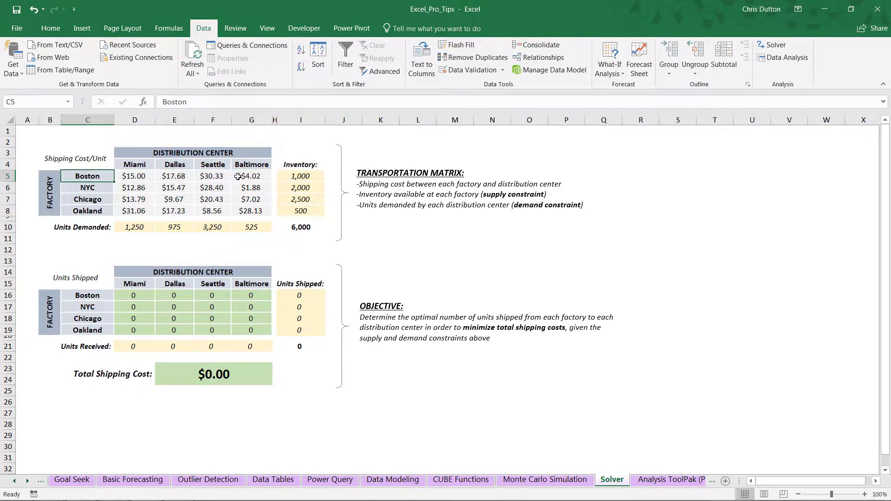
click(268, 175)
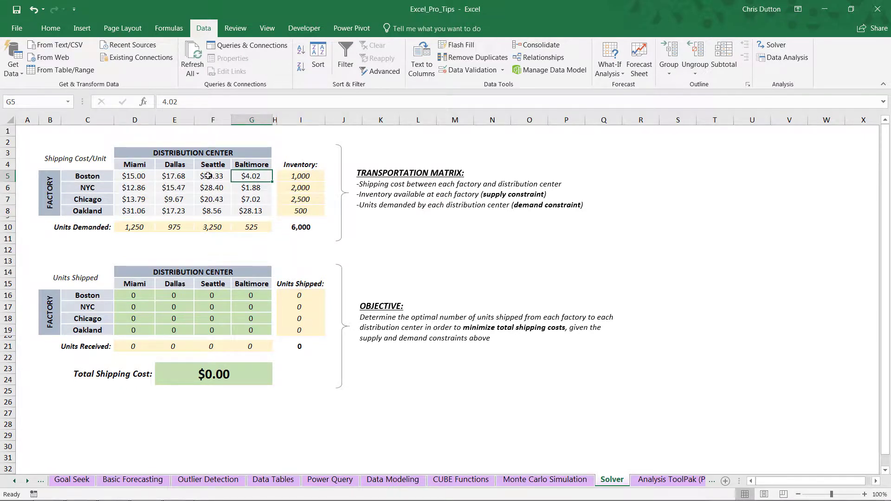
click(221, 176)
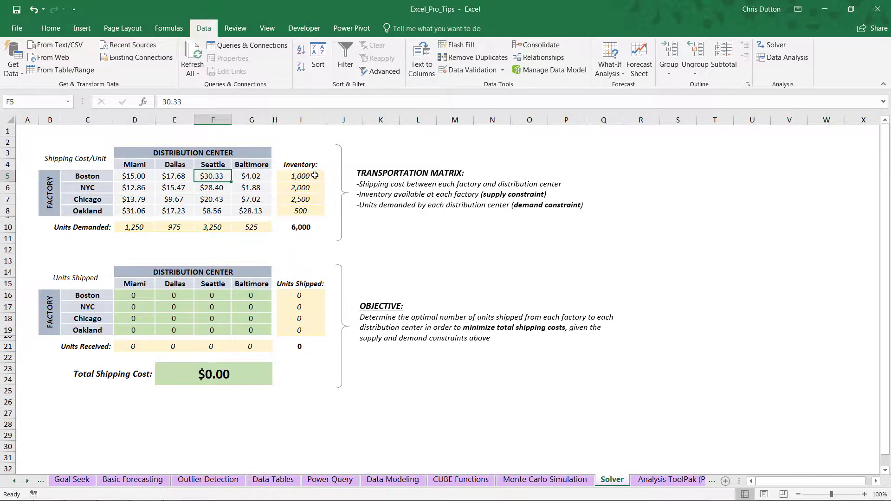
drag(316, 176, 319, 208)
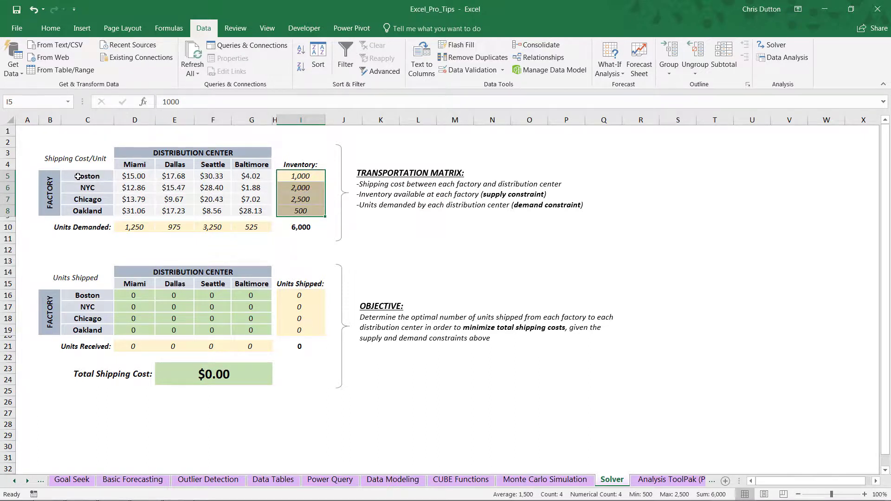
click(315, 176)
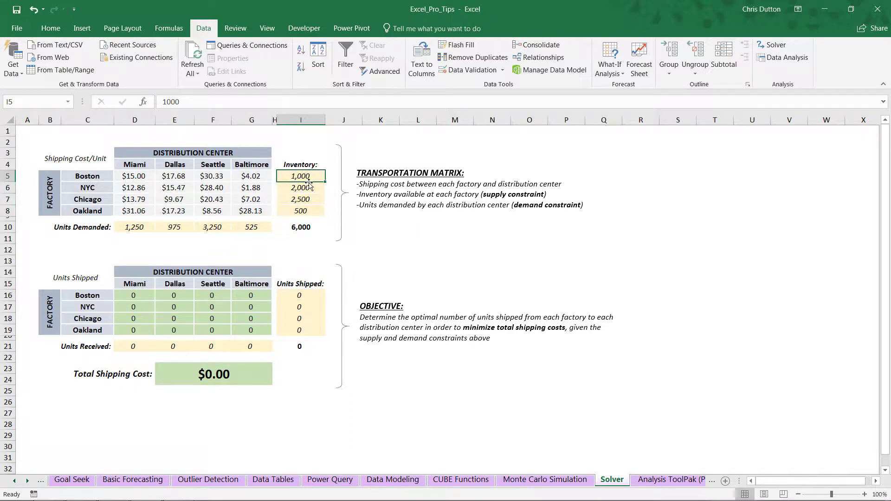
click(314, 186)
click(316, 199)
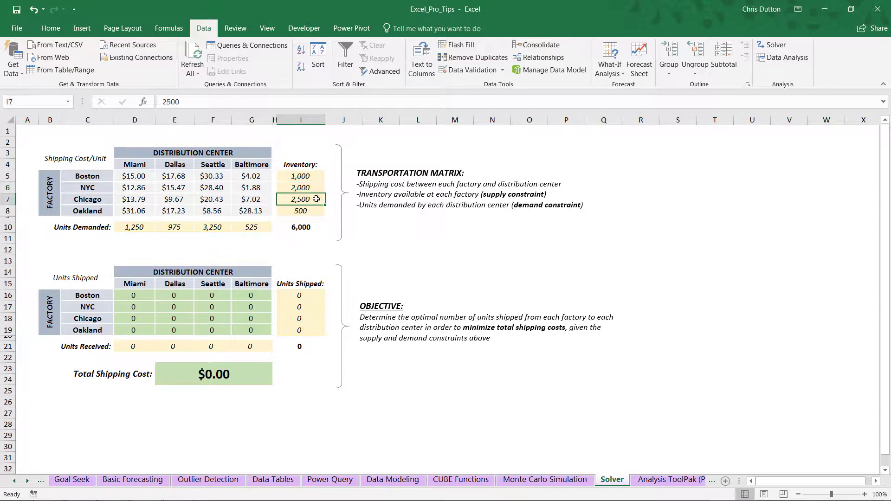
click(316, 211)
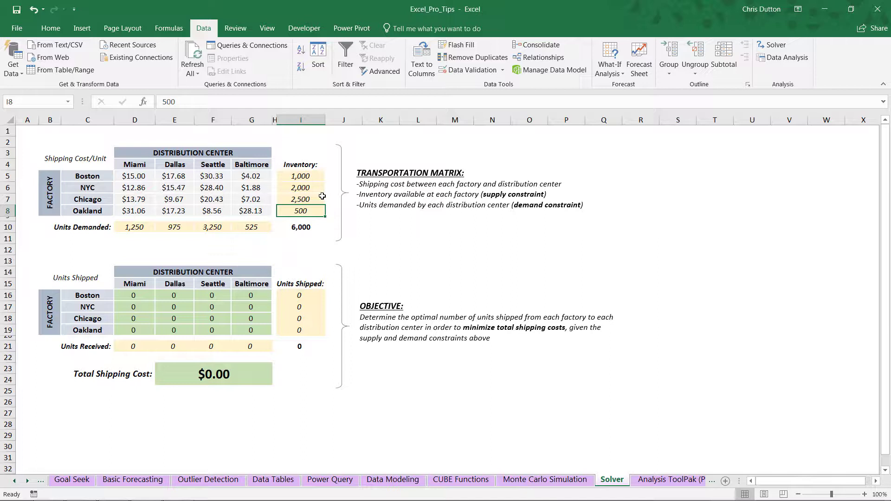
Examine the units demanded by each distribution center, their total, the Units Shipped grid and the Total Shipping Cost formula.
drag(134, 227, 245, 227)
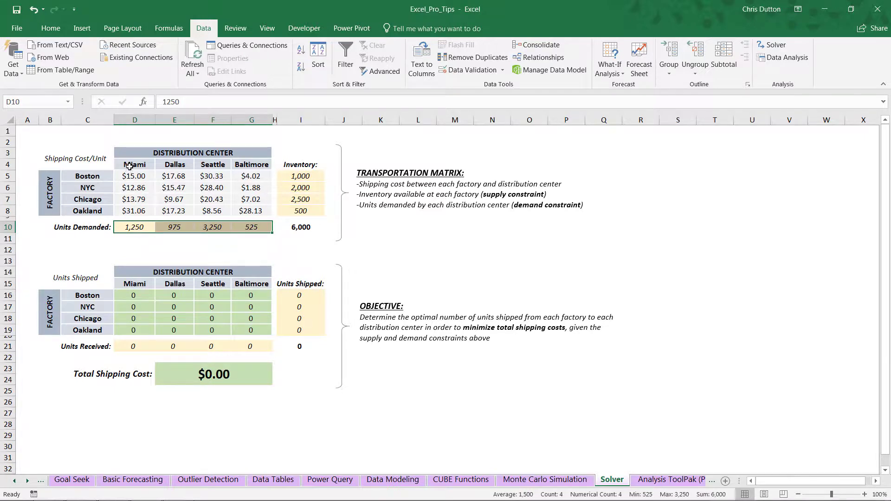
drag(130, 166, 144, 228)
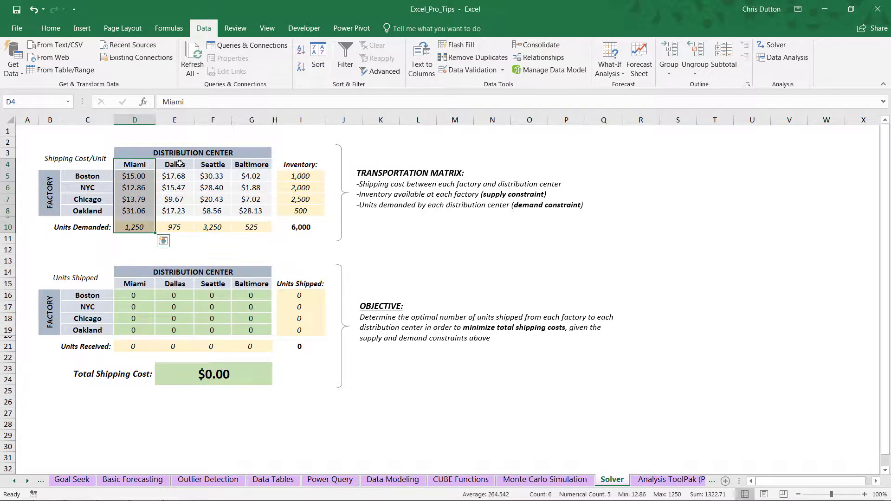
drag(179, 165, 186, 230)
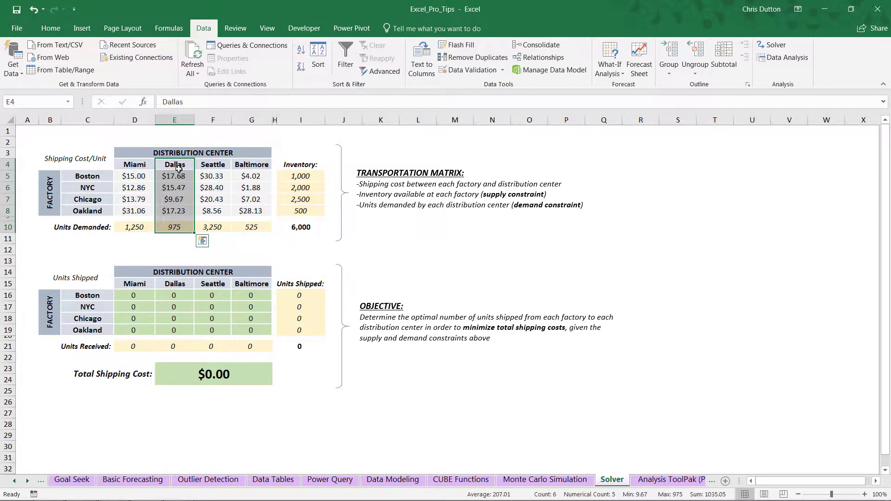
drag(210, 166, 212, 230)
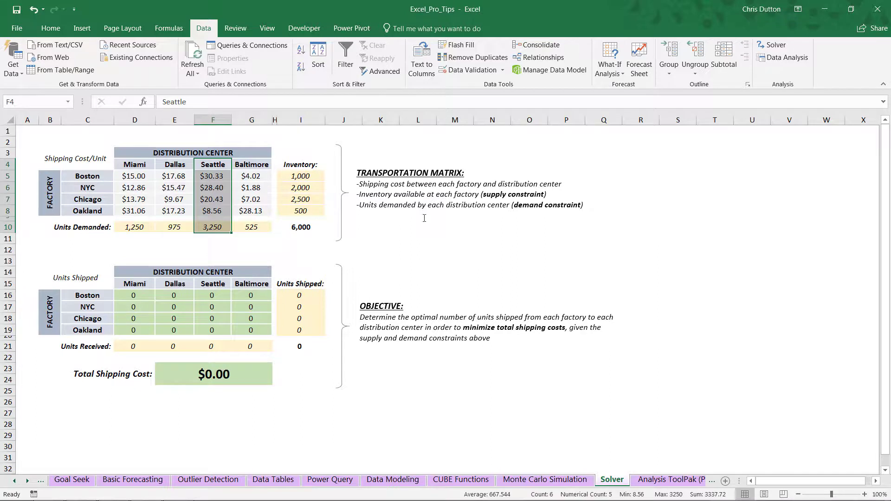
click(310, 227)
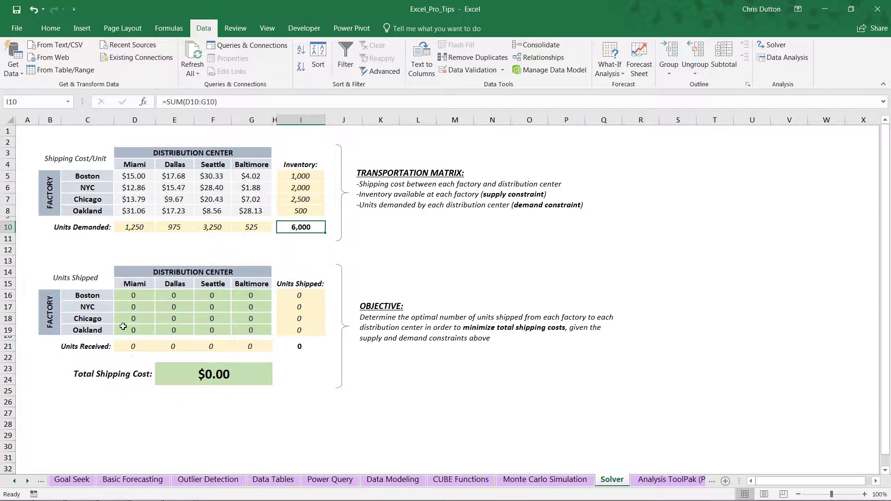
drag(118, 296, 258, 330)
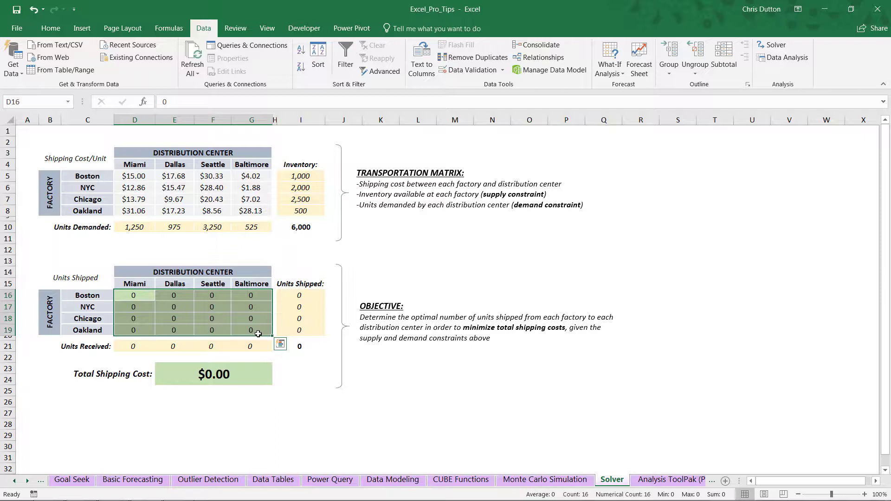
click(217, 370)
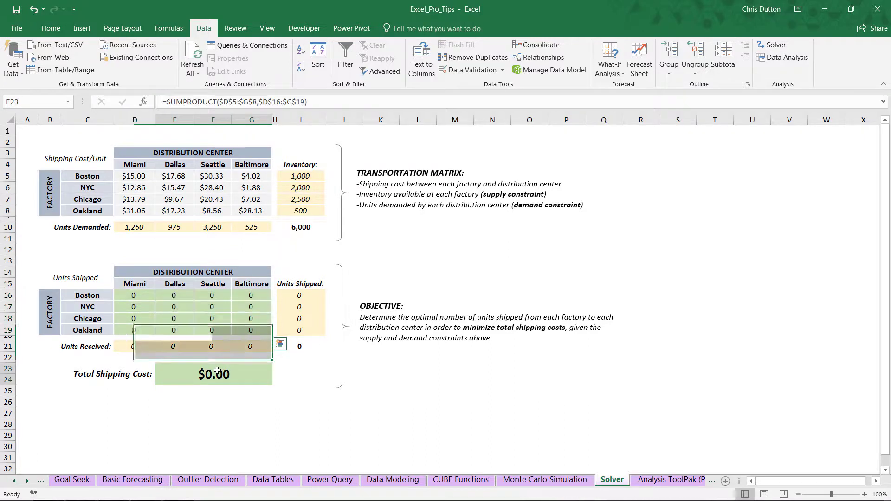
Enter trial Units Shipped values: 100 from Boston to Miami, 50 NYC to Dallas, 350 Chicago to Seattle, 25 Oakland to Baltimore.
click(135, 298)
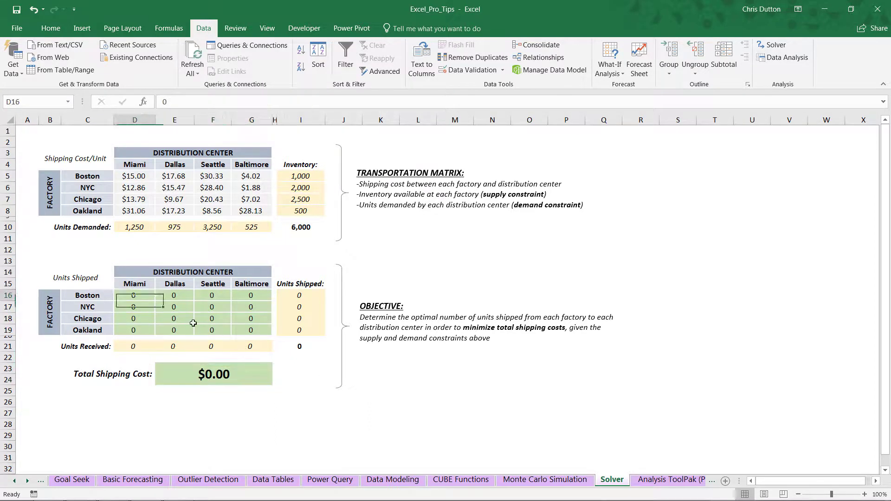
text(100)
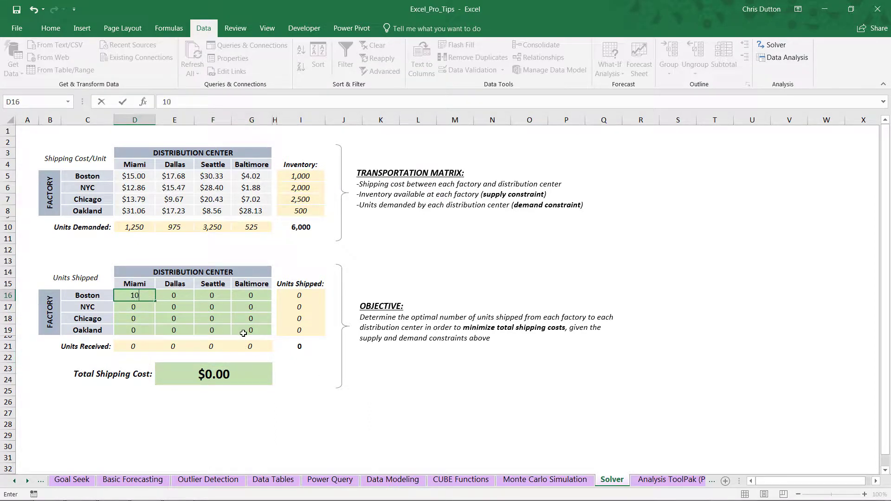
key(Return)
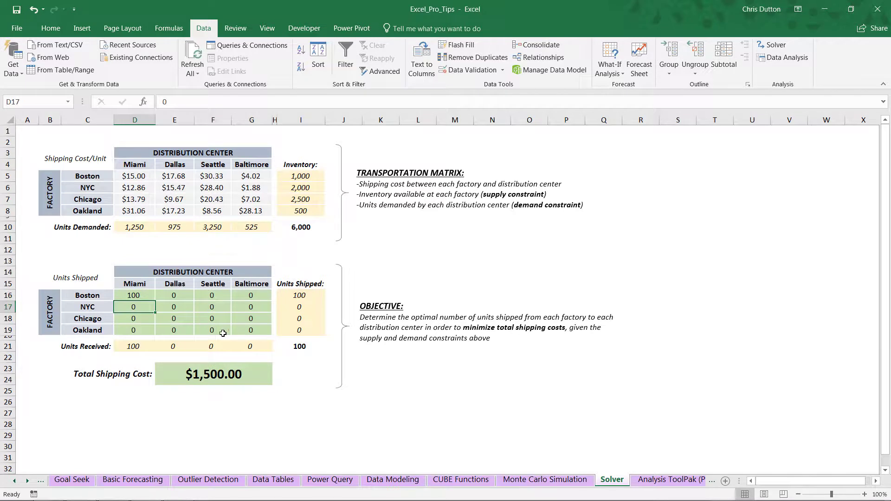
click(178, 306)
text(50)
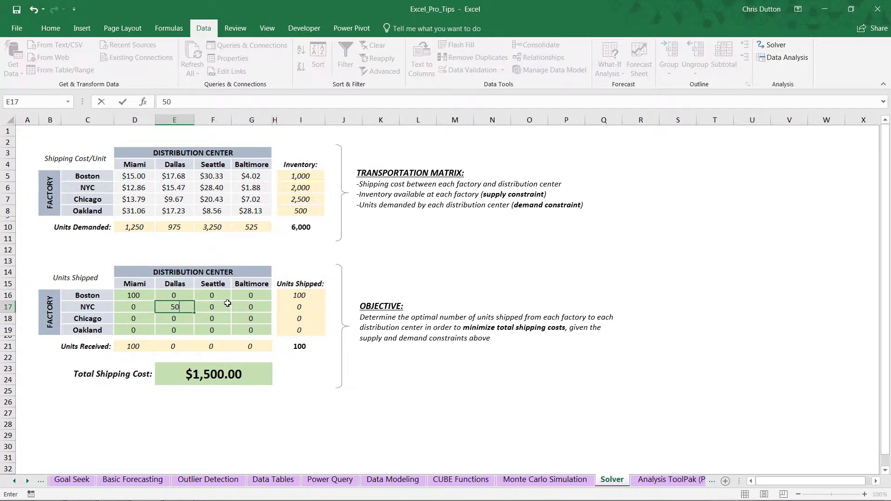
key(Return)
click(224, 324)
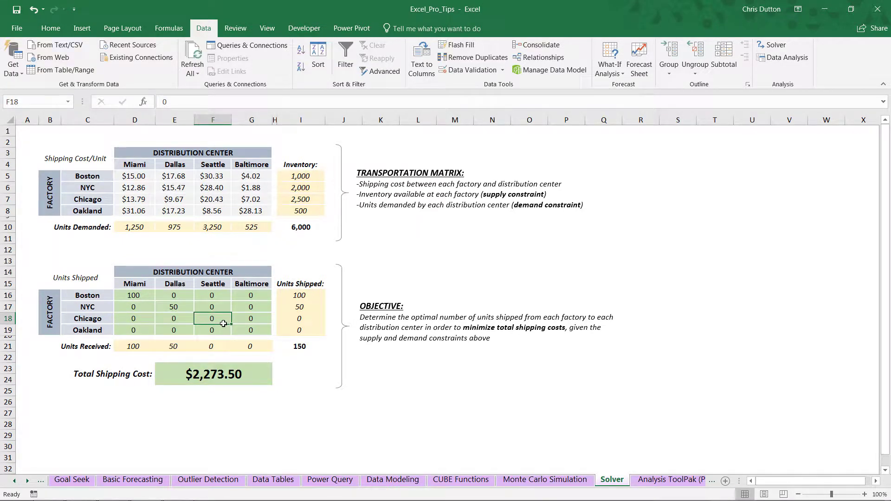
text(350)
key(Return)
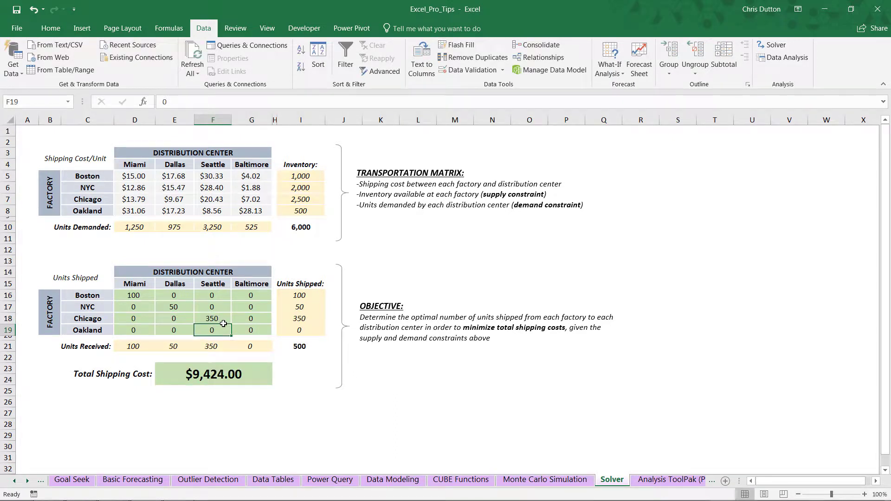
click(255, 328)
text(25)
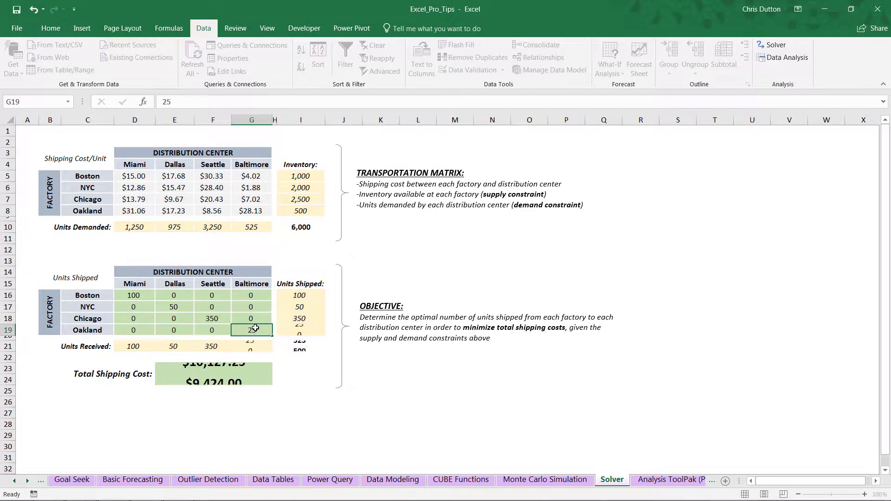
key(Return)
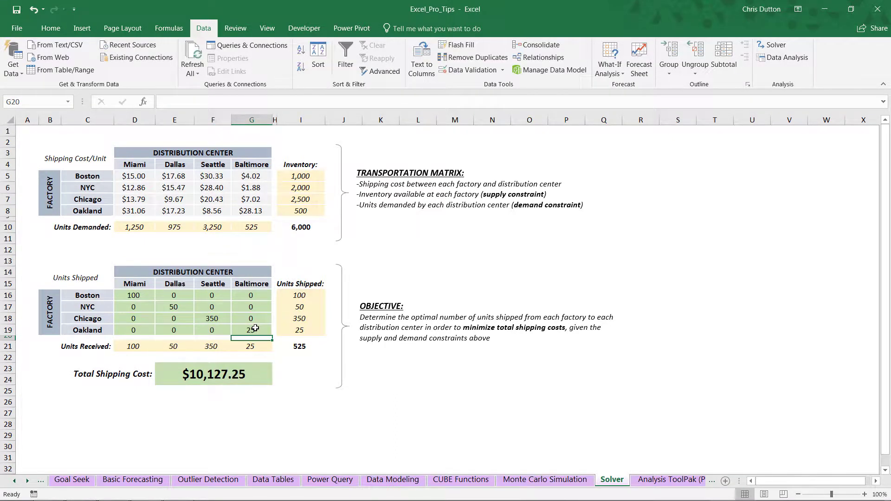
Compare the factories' Units Shipped totals with the inventory limits, and review the Units Received totals for each distribution center.
drag(300, 297, 306, 327)
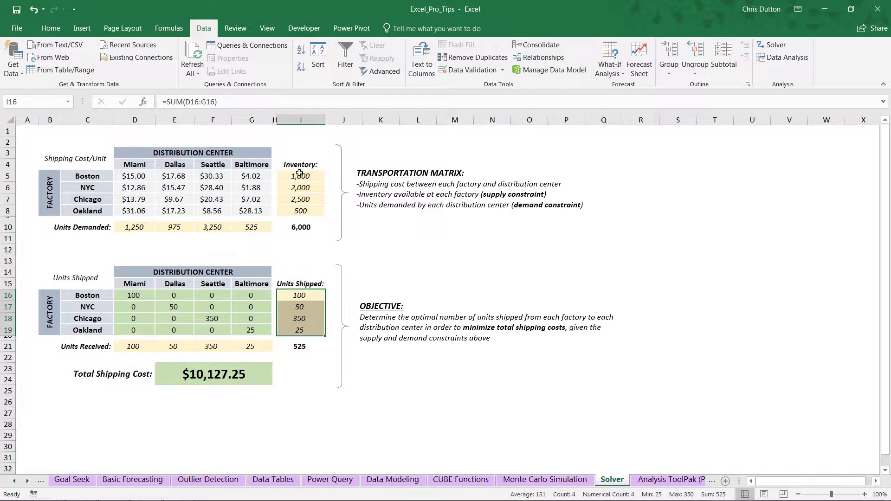
drag(300, 174, 300, 211)
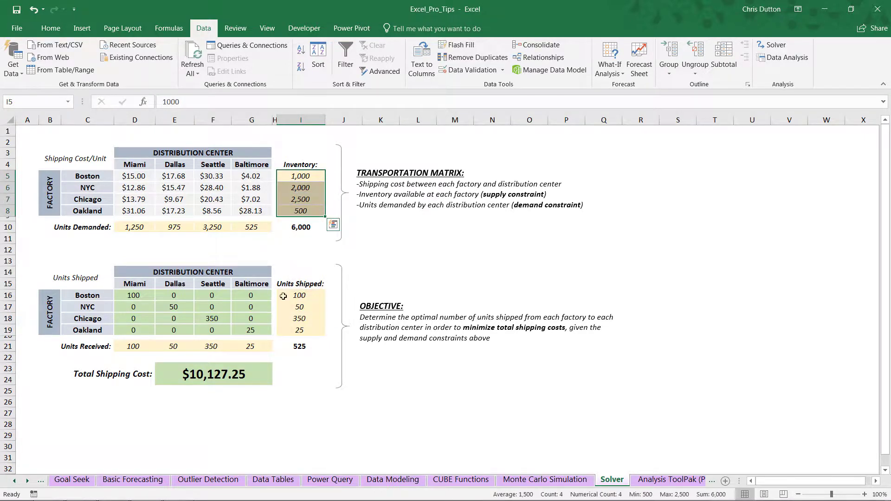
click(131, 346)
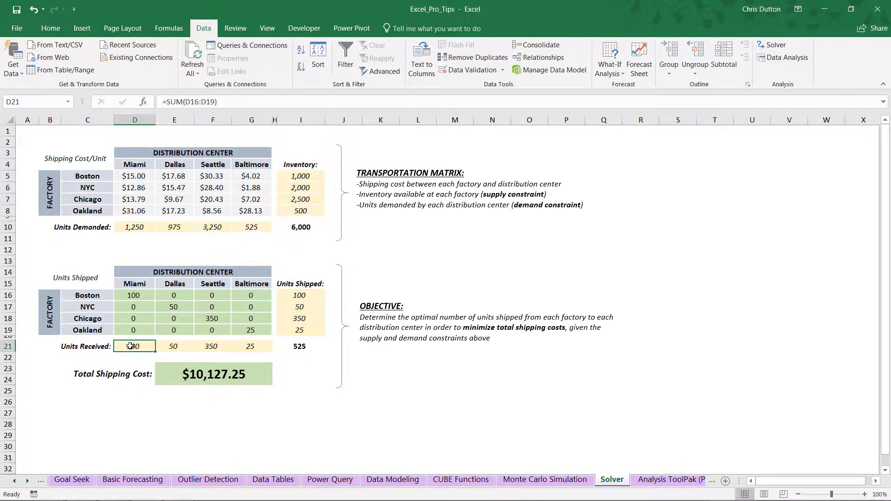
drag(132, 284, 133, 348)
click(168, 285)
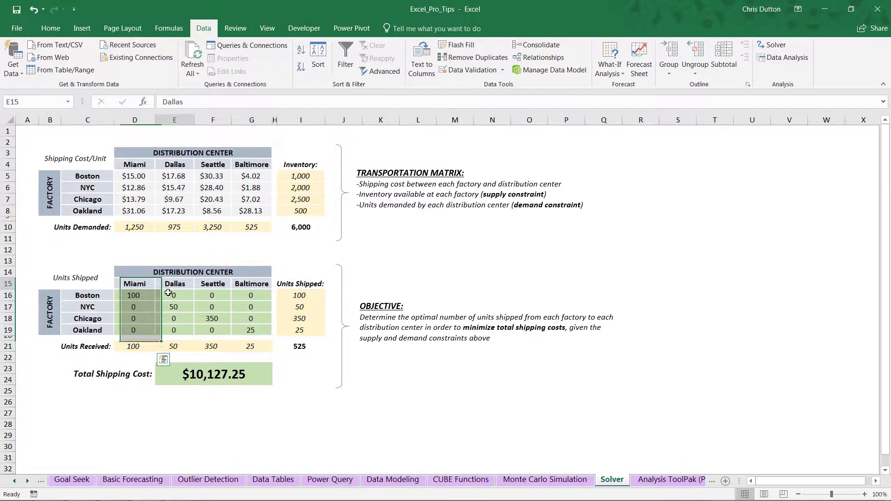
drag(168, 293, 266, 345)
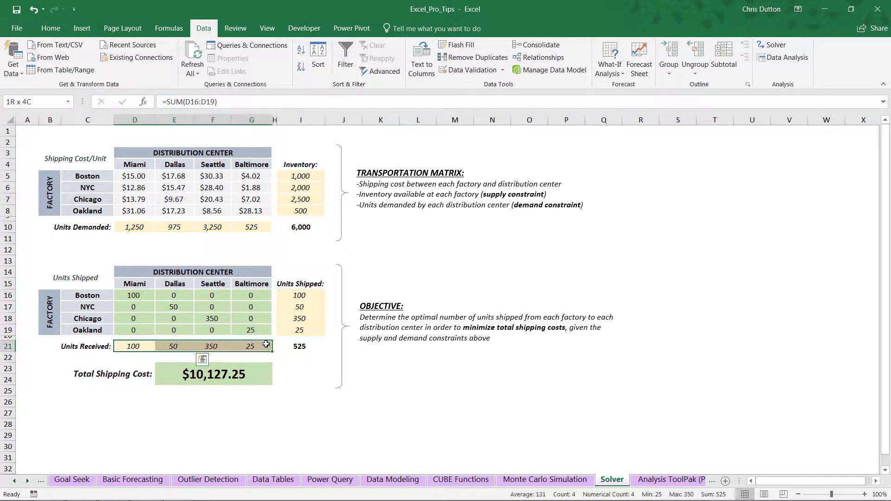
Compare Units Demanded with Units Received for each distribution center, and examine the Total Shipping Cost formula and the total units received.
drag(134, 227, 246, 229)
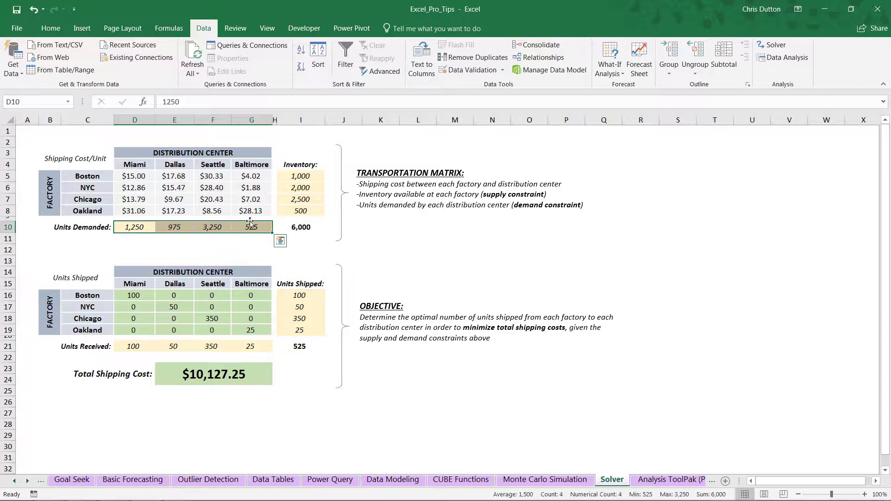
drag(137, 346, 236, 345)
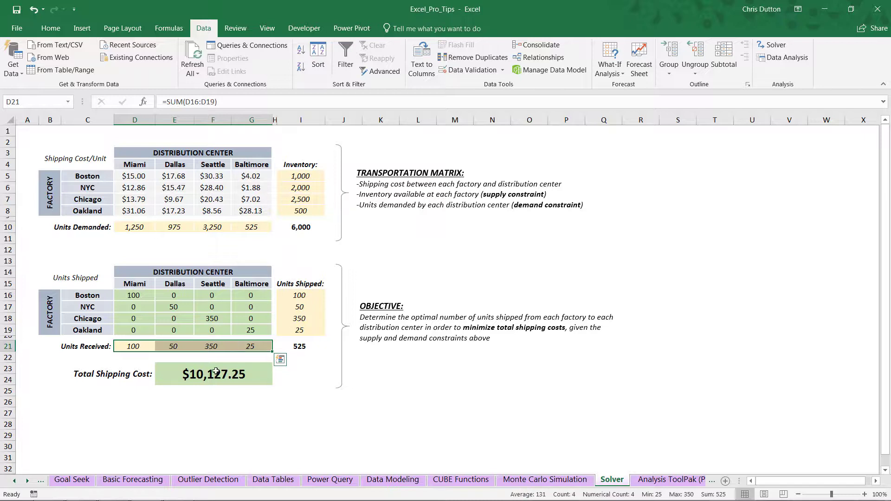
click(198, 379)
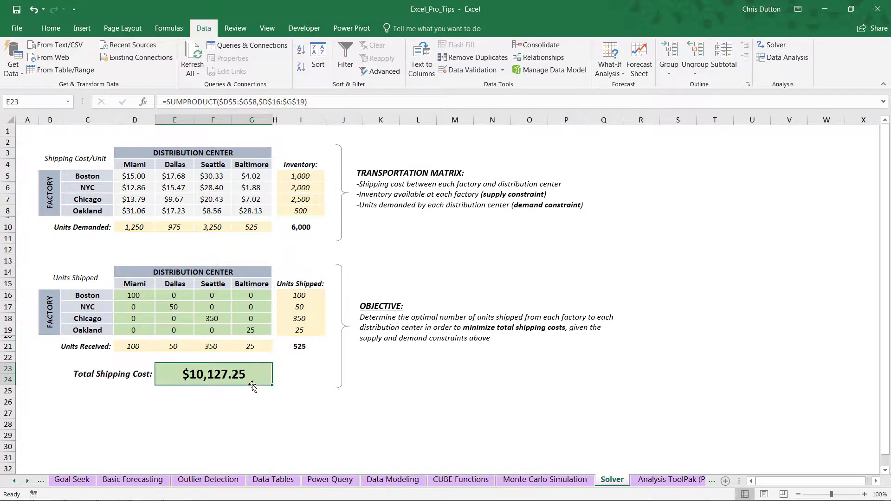
click(321, 103)
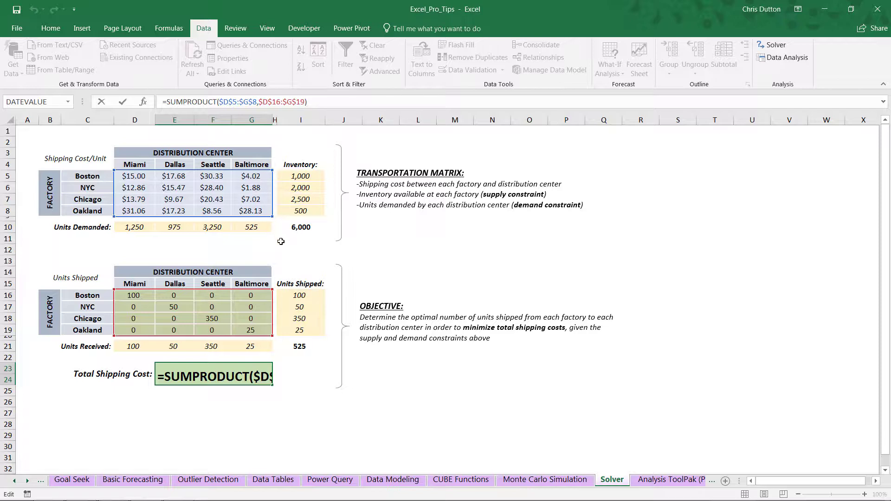
key(Return)
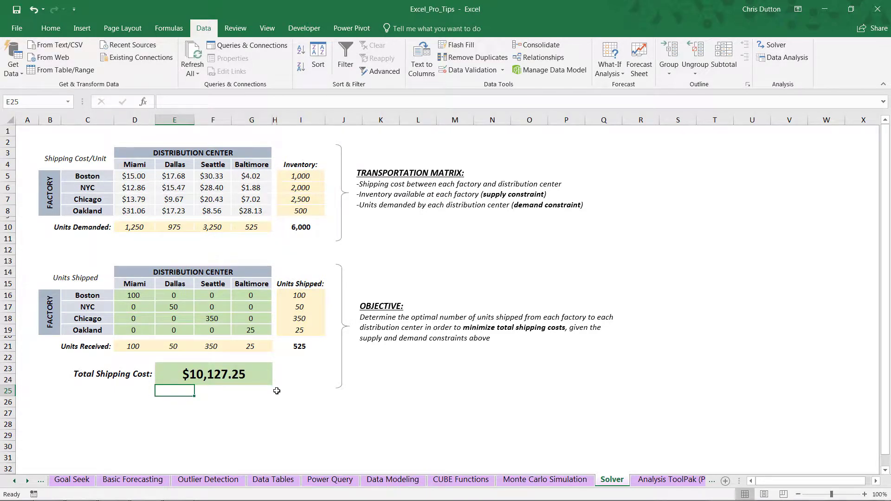
click(294, 350)
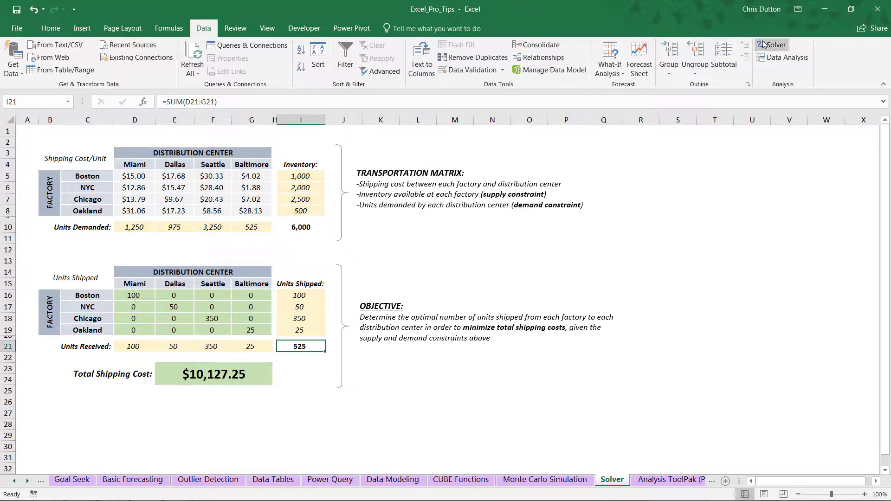
Open Solver and set its objective to minimize the Total Shipping Cost in cell $E$23.
click(776, 48)
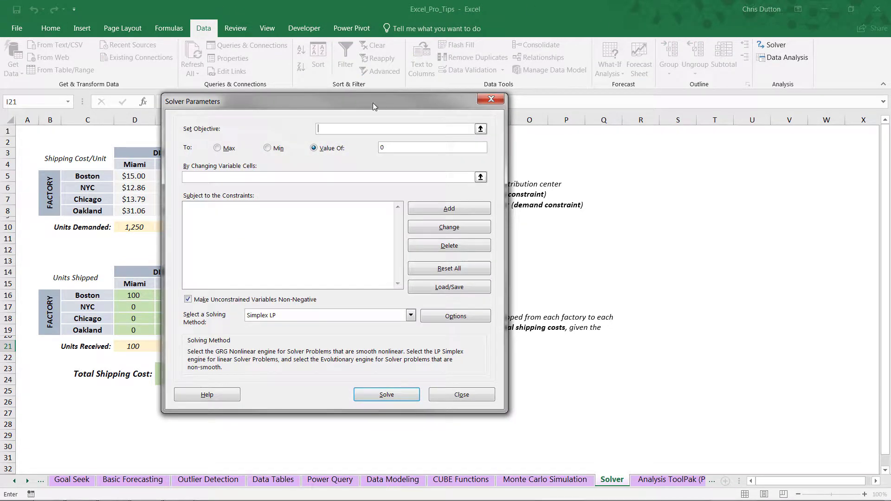
drag(259, 101, 505, 133)
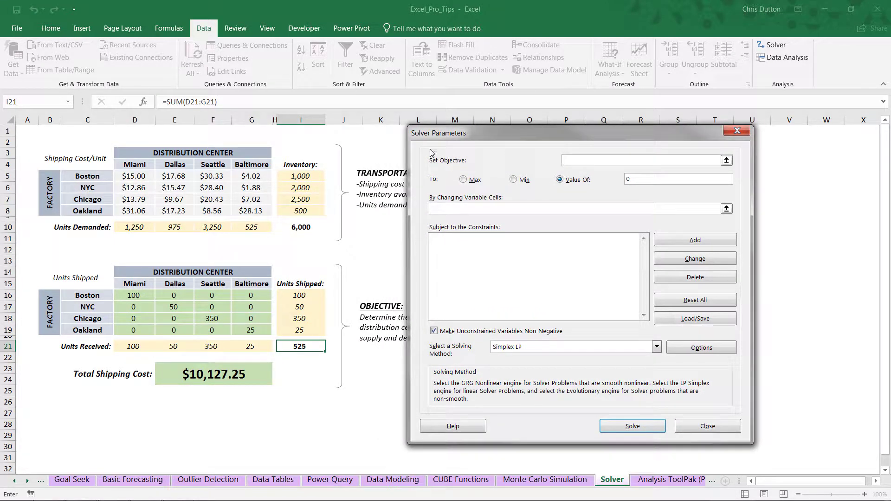
click(726, 160)
click(190, 373)
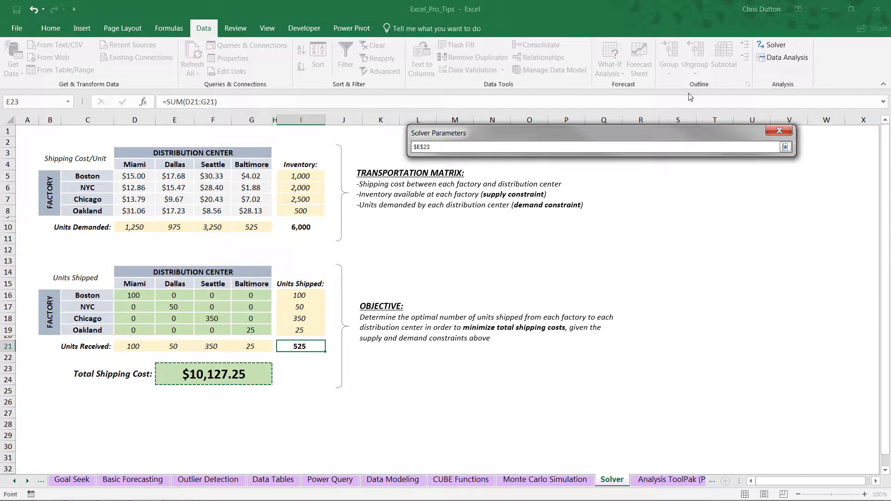
click(786, 147)
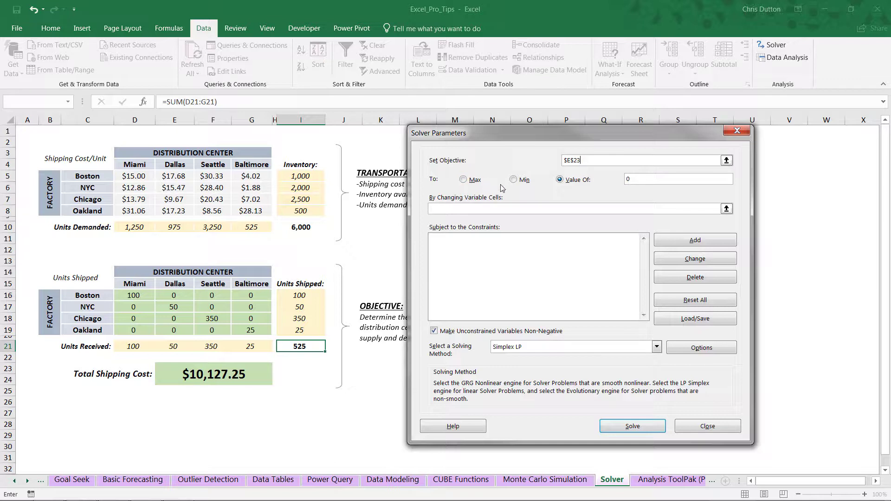
click(514, 180)
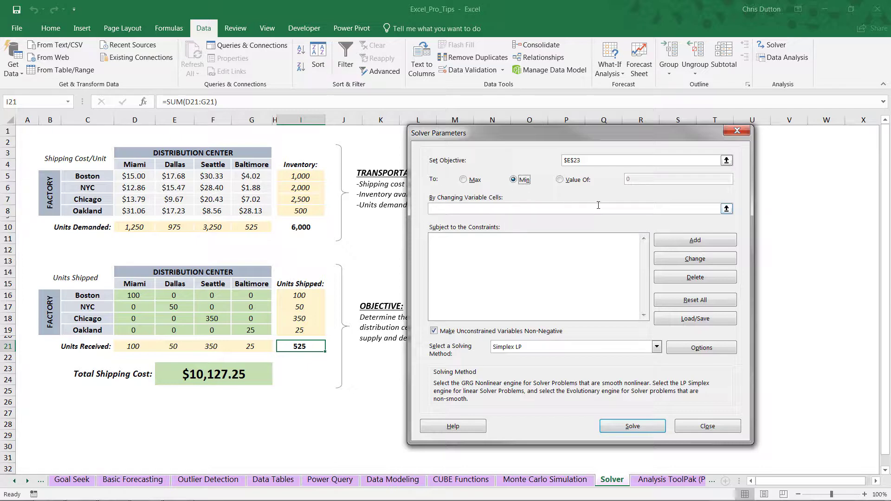
Set Solver's changing variable cells to the Units Shipped grid, $D$16:$G$19.
click(727, 208)
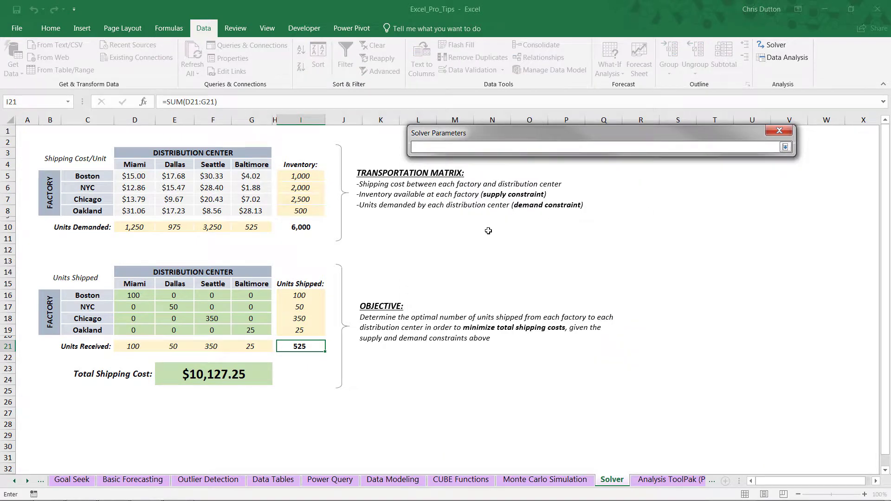
click(127, 293)
drag(128, 293, 265, 331)
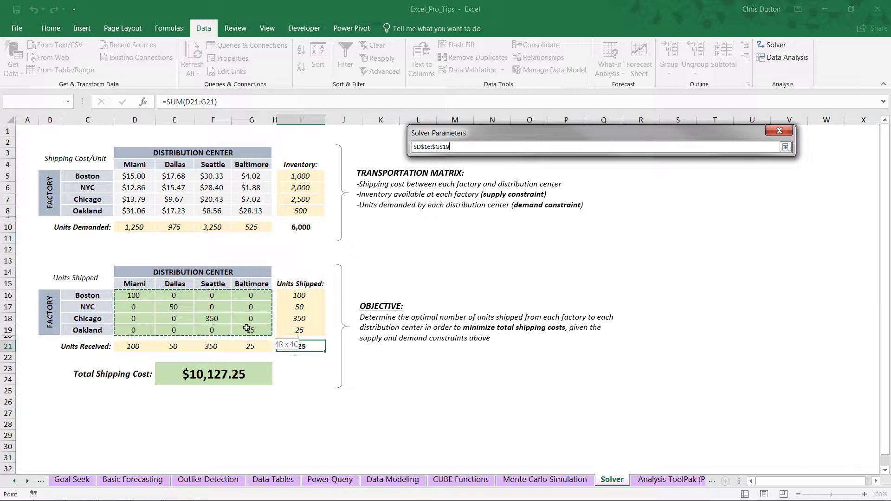
click(789, 148)
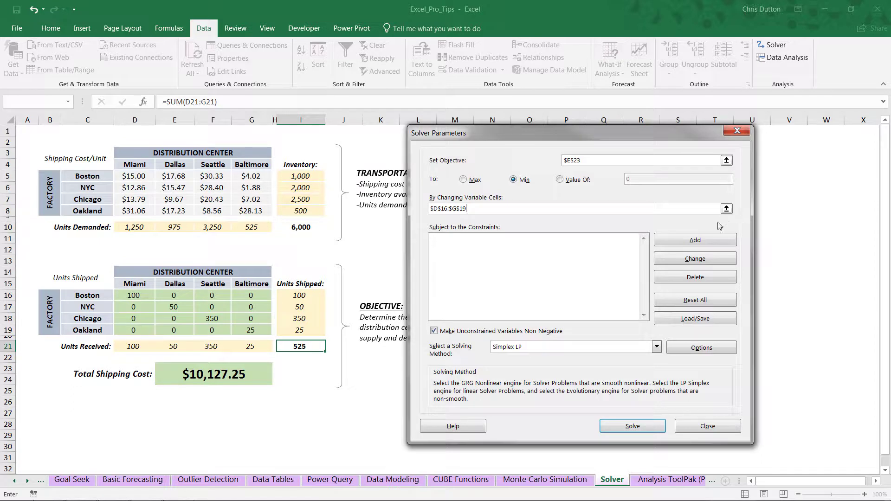
Add a Solver constraint requiring the Units Shipped grid $D$16:$G$19 to contain integers.
click(494, 263)
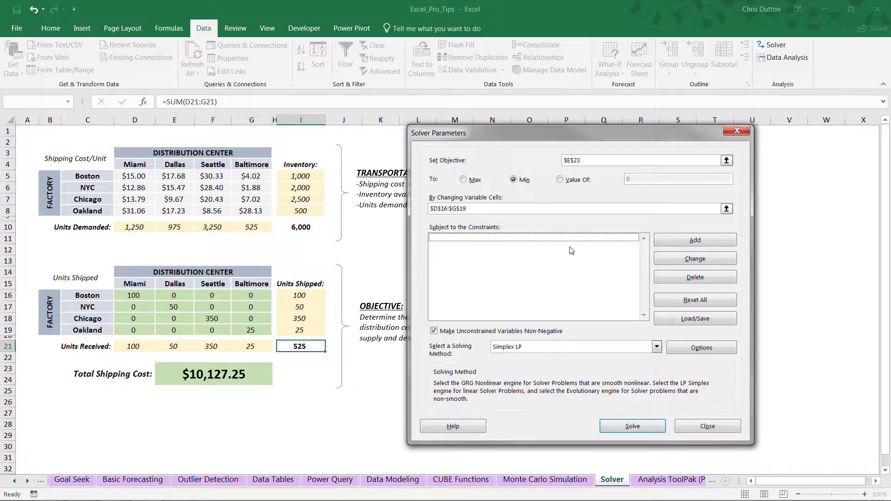
click(687, 240)
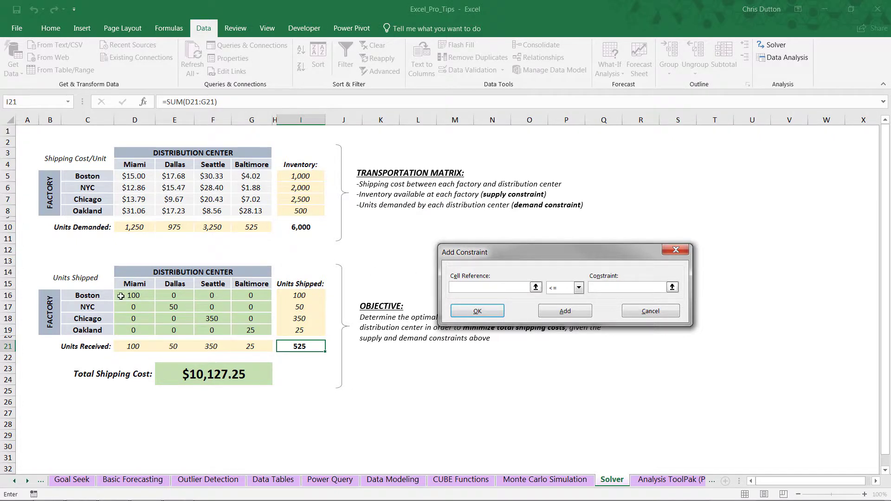
drag(123, 295, 250, 328)
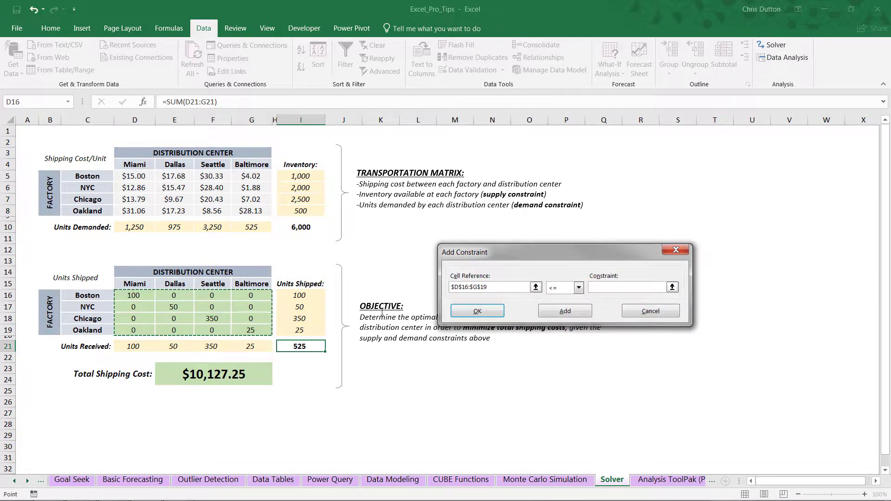
click(578, 288)
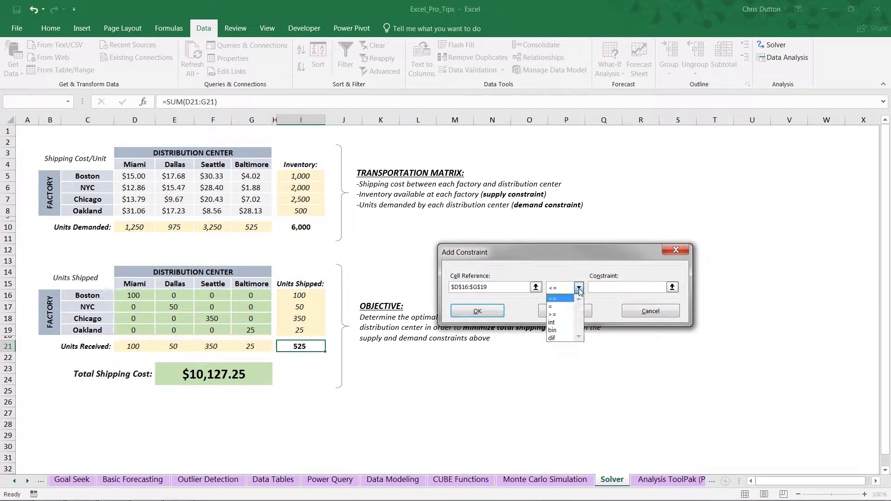
click(557, 323)
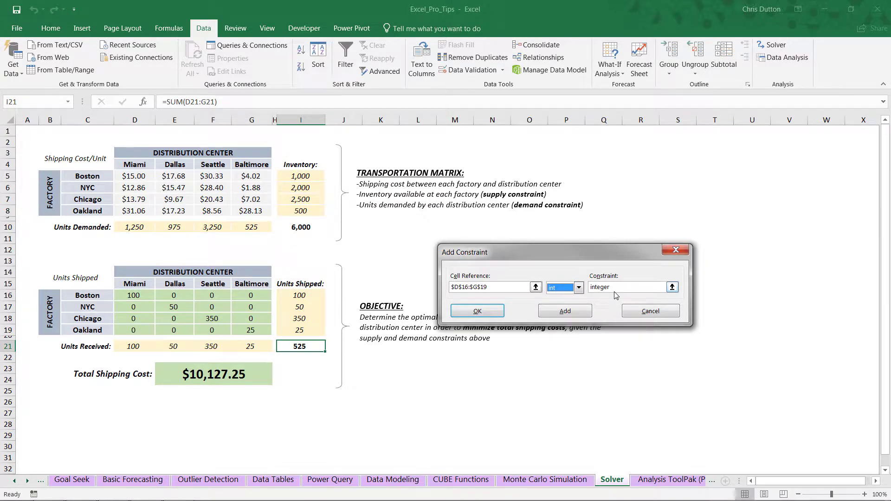
click(486, 311)
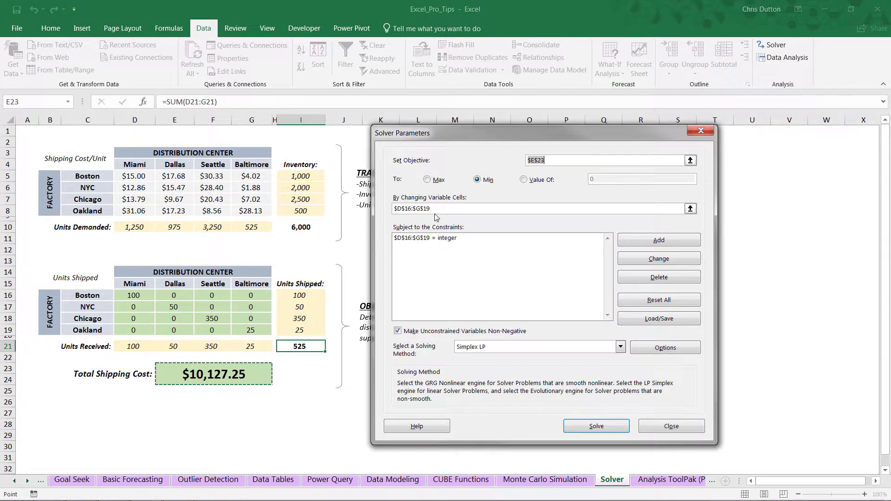
Add the supply constraint that factory Units Shipped totals $I$16:$I$19 are <= the Inventory values $I$5:$I$8.
click(654, 245)
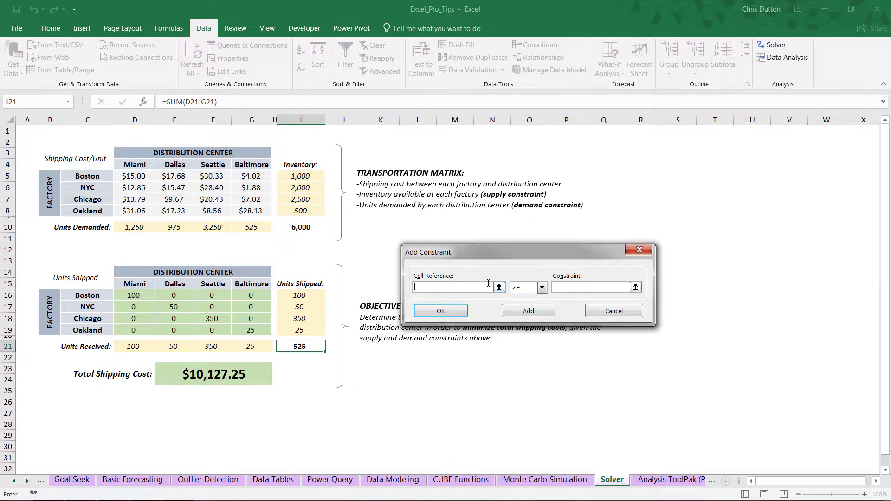
drag(300, 295, 299, 330)
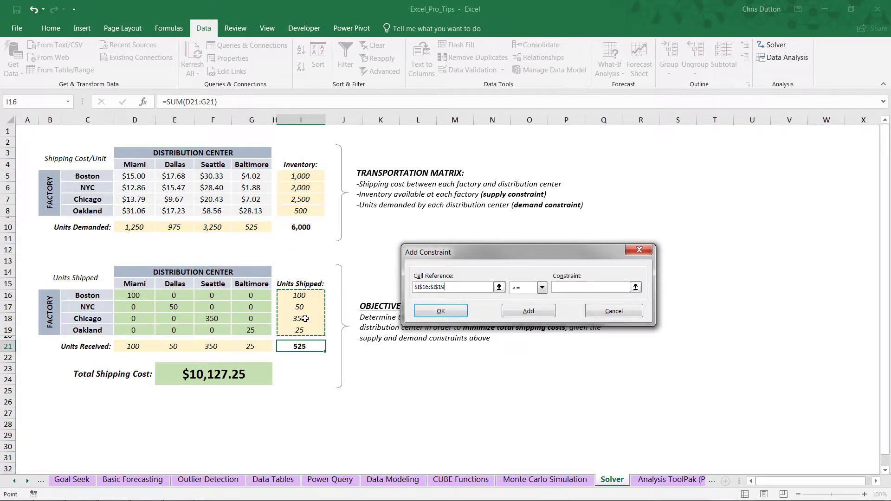
click(542, 288)
click(528, 300)
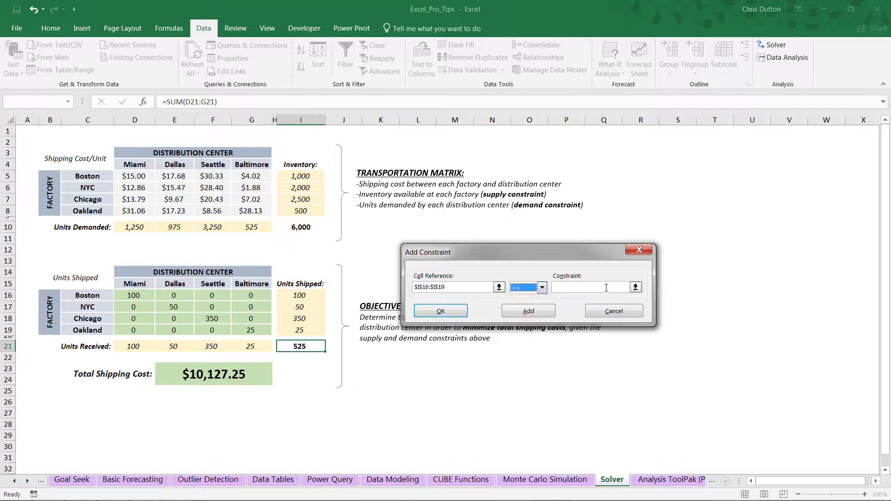
click(636, 287)
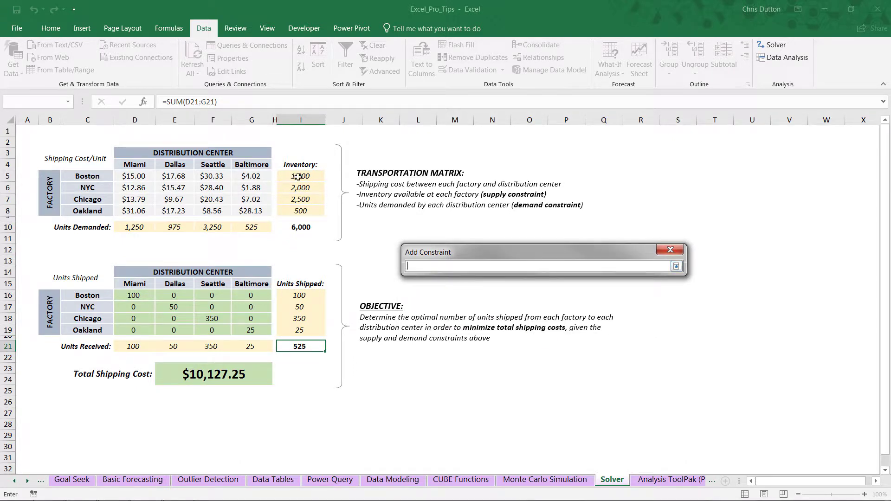
drag(314, 176, 316, 207)
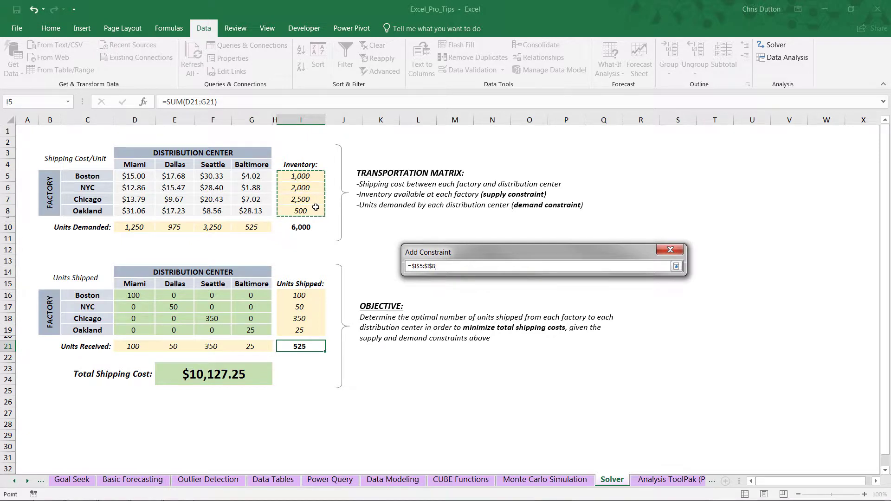
click(677, 266)
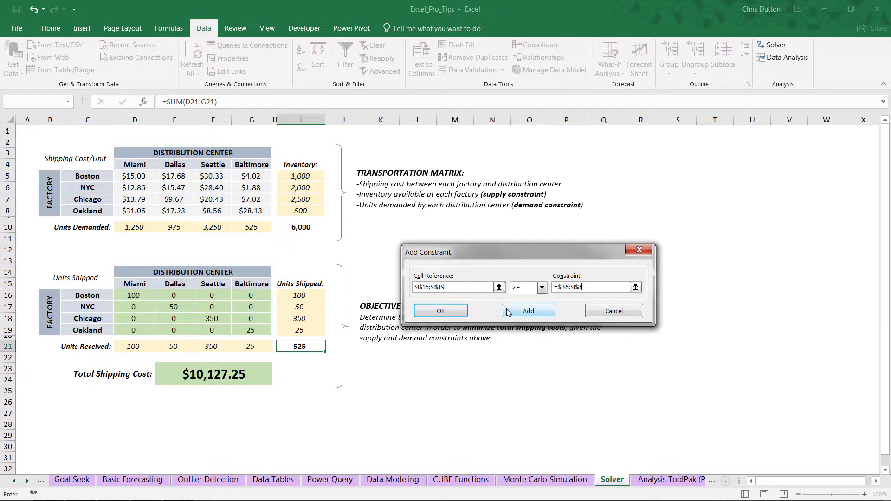
click(452, 313)
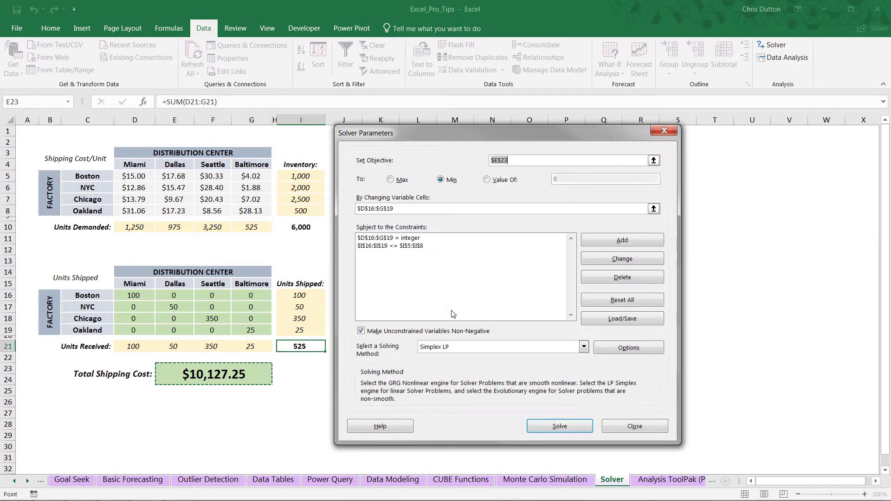
Add the demand constraint that Units Received $D$21:$G$21 = Units Demanded $D$10:$G$10.
click(621, 241)
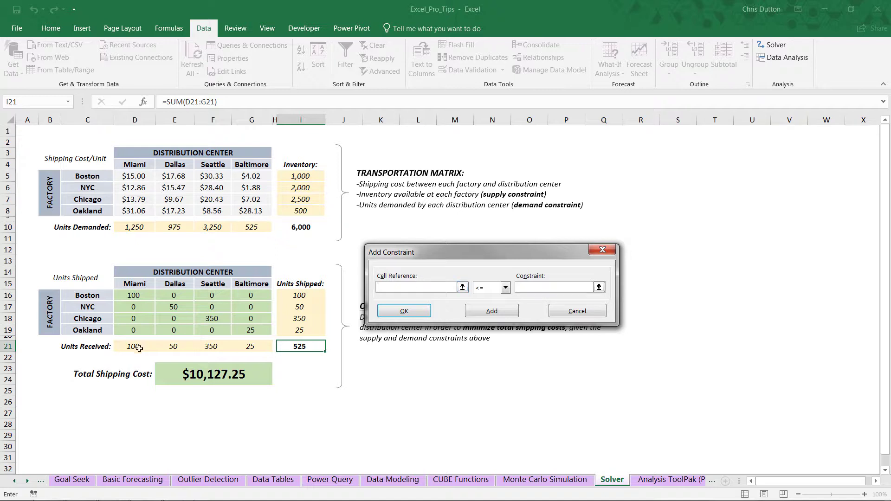
drag(138, 348, 249, 349)
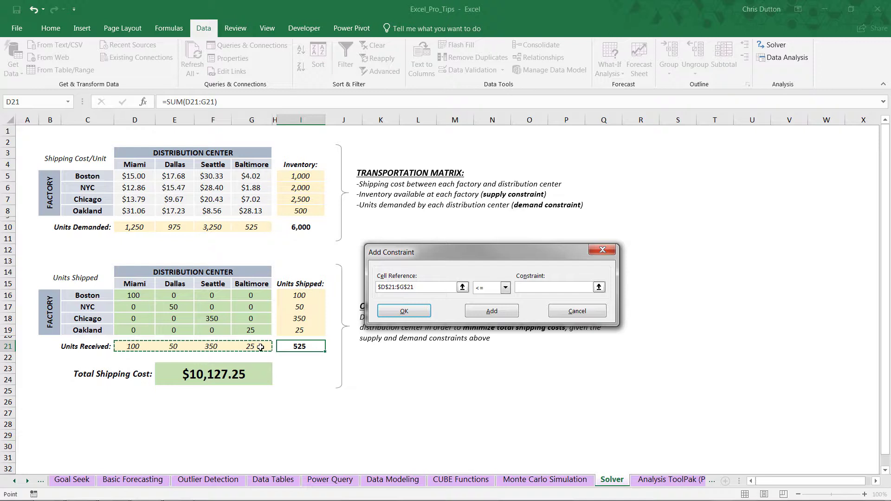
click(506, 287)
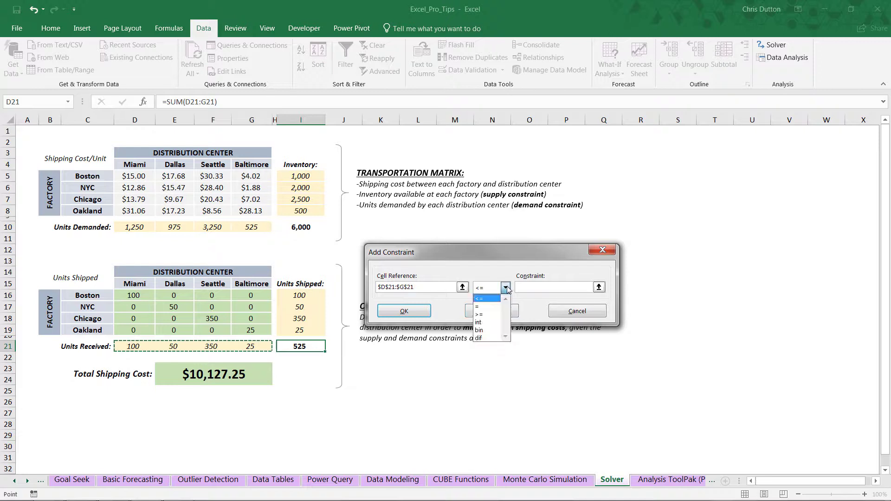
click(483, 307)
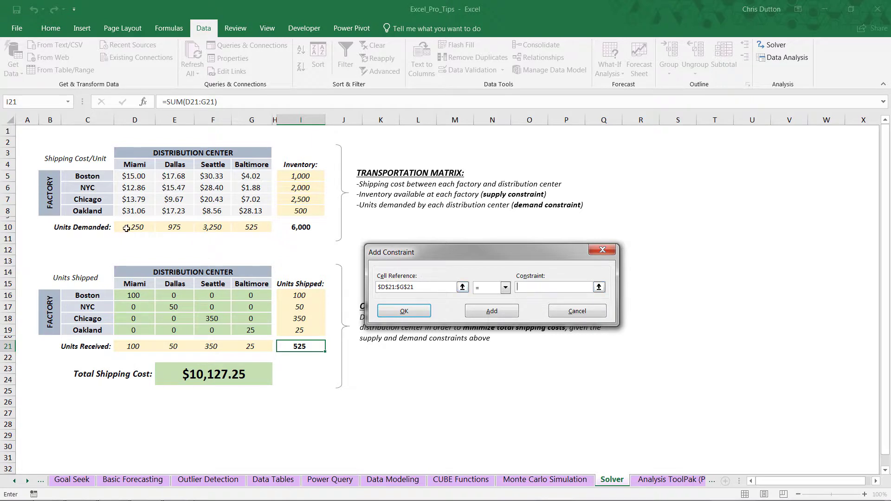
drag(127, 228, 244, 226)
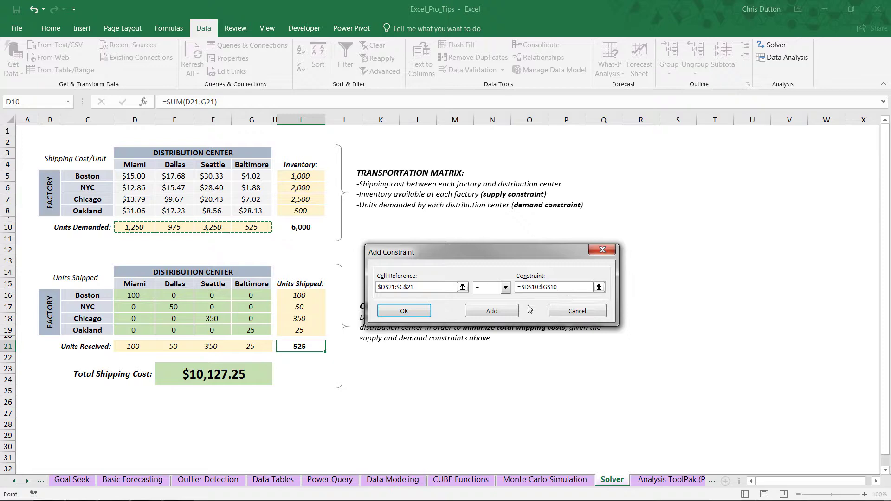
click(421, 310)
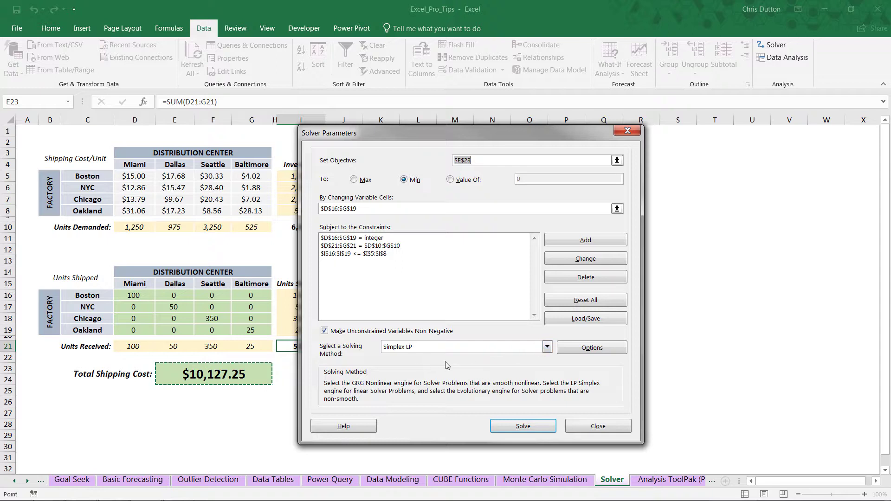
Solve the shipping model and keep the Solver solution.
click(523, 427)
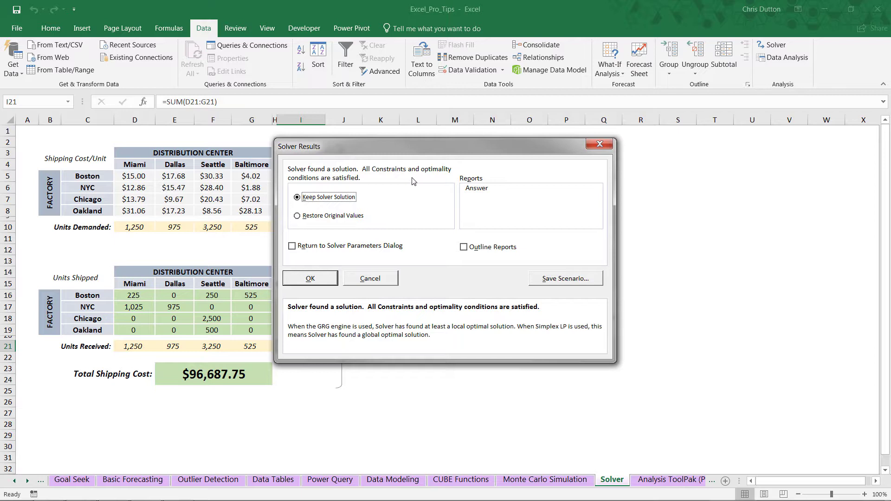
drag(382, 141, 463, 149)
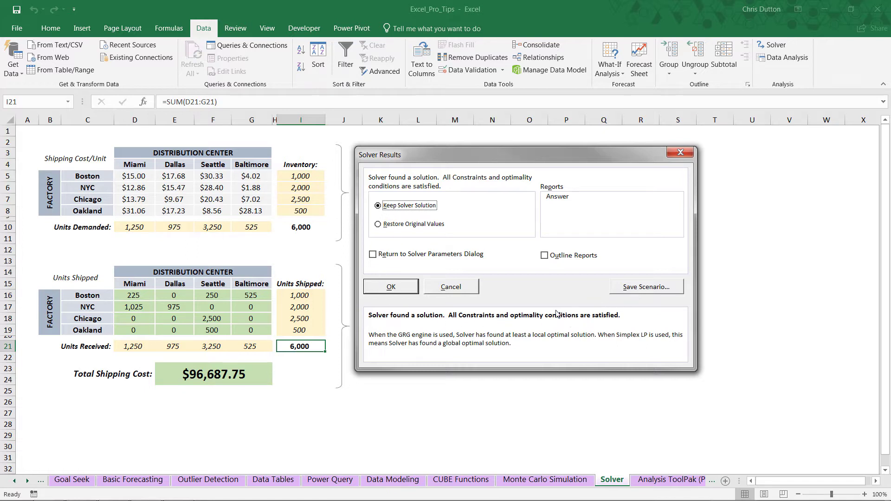
click(395, 290)
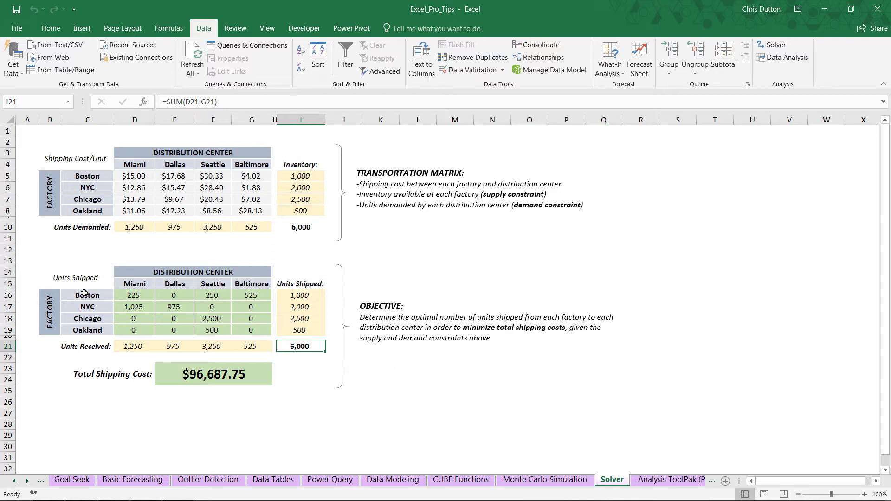
Review the solved shipments by factory and distribution center, along with the resulting Total Shipping Cost.
drag(81, 294, 84, 330)
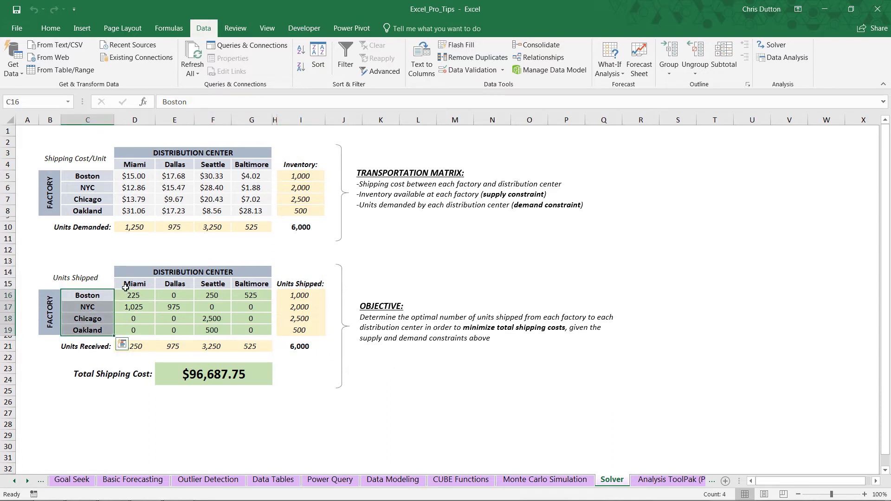
drag(125, 285, 253, 285)
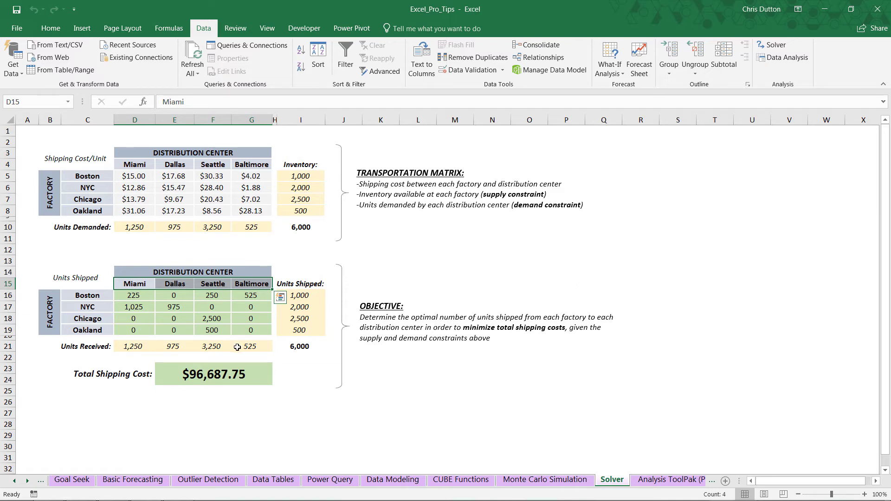
click(235, 370)
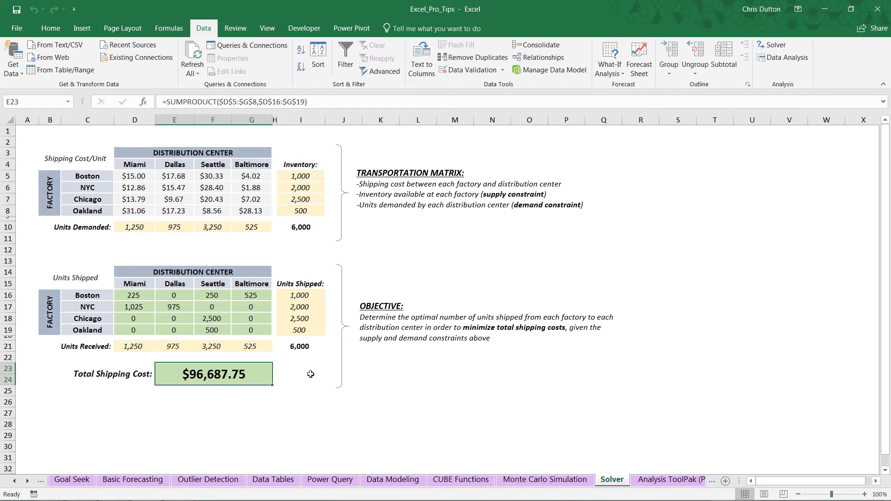